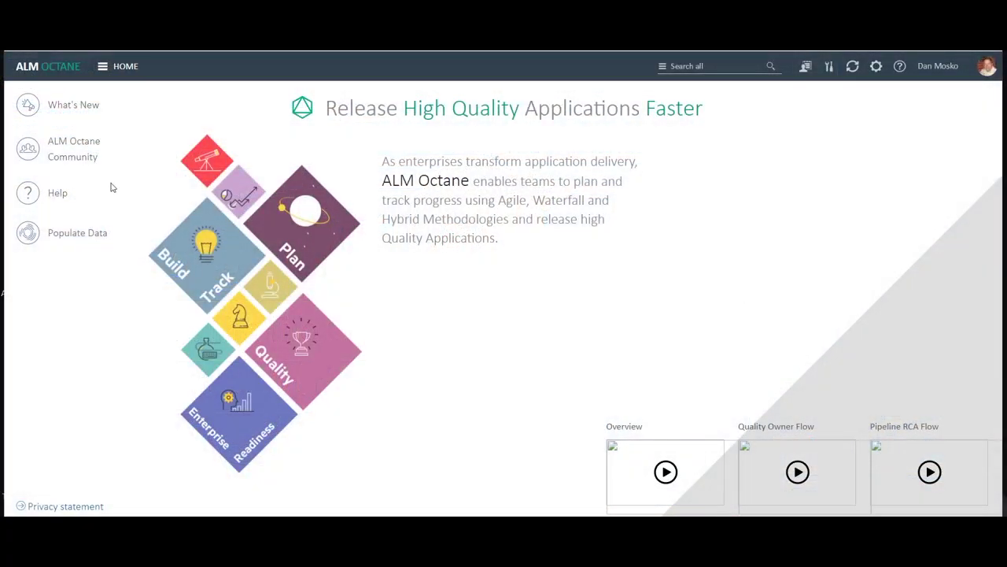
- Open the Quality area's Application Modules overview from the Home navigation menu
click(104, 69)
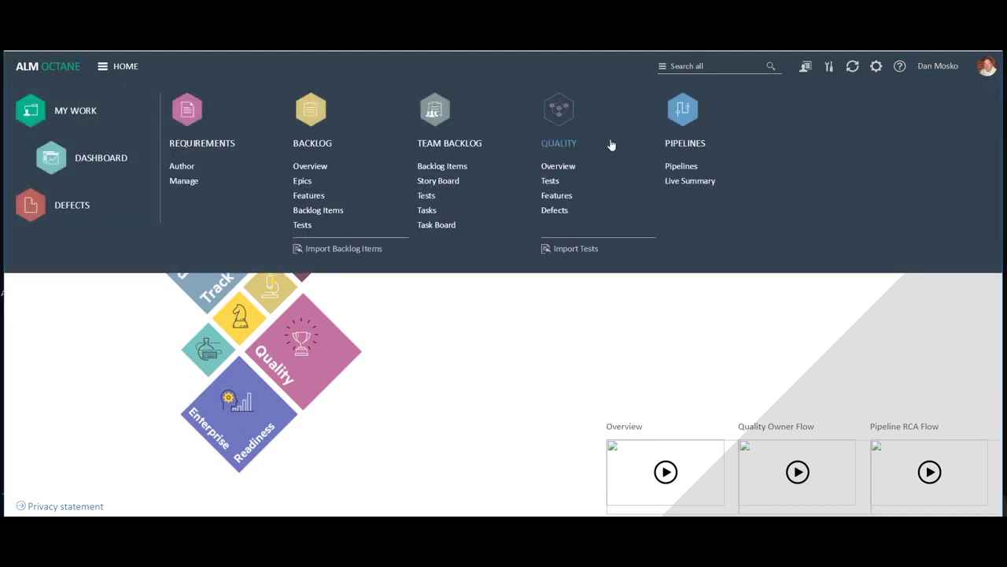
click(572, 142)
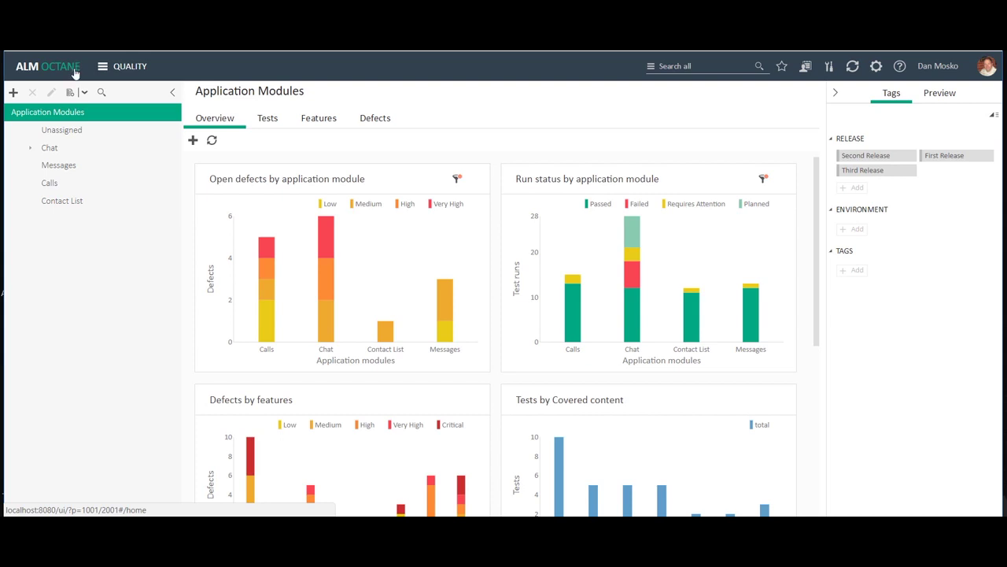
- Filter the overview to the Calls module and scroll to its Defects by features chart
click(63, 183)
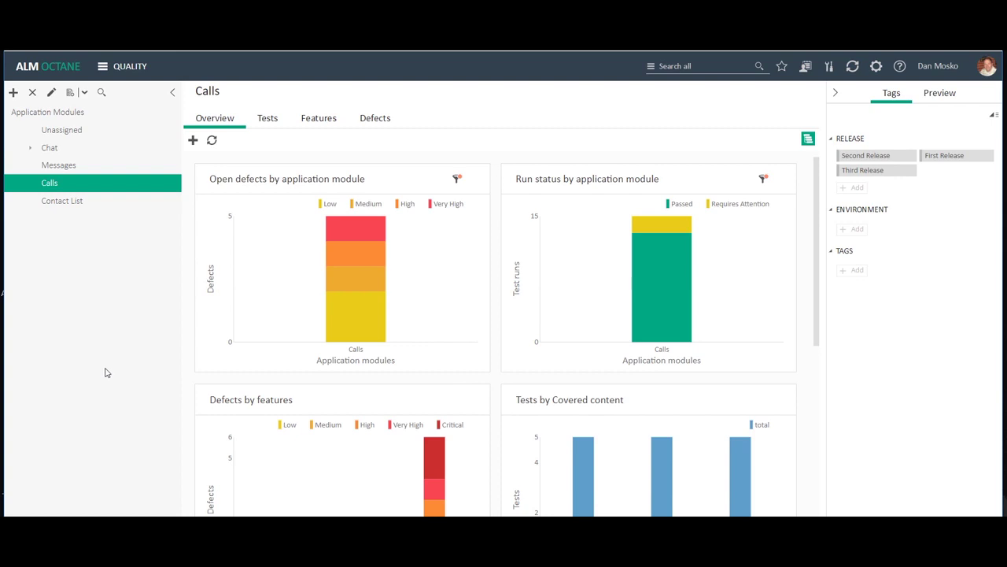
scroll(220, 401, down, 3)
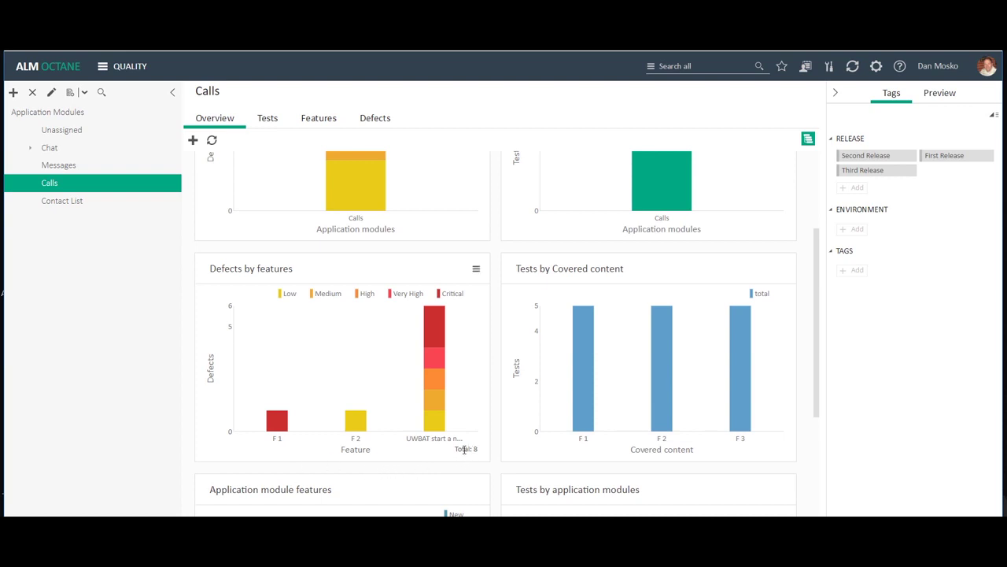
mouse_move(443, 421)
- Open feature 2054 from the Calls features list and assign its author as QA Tester
click(319, 120)
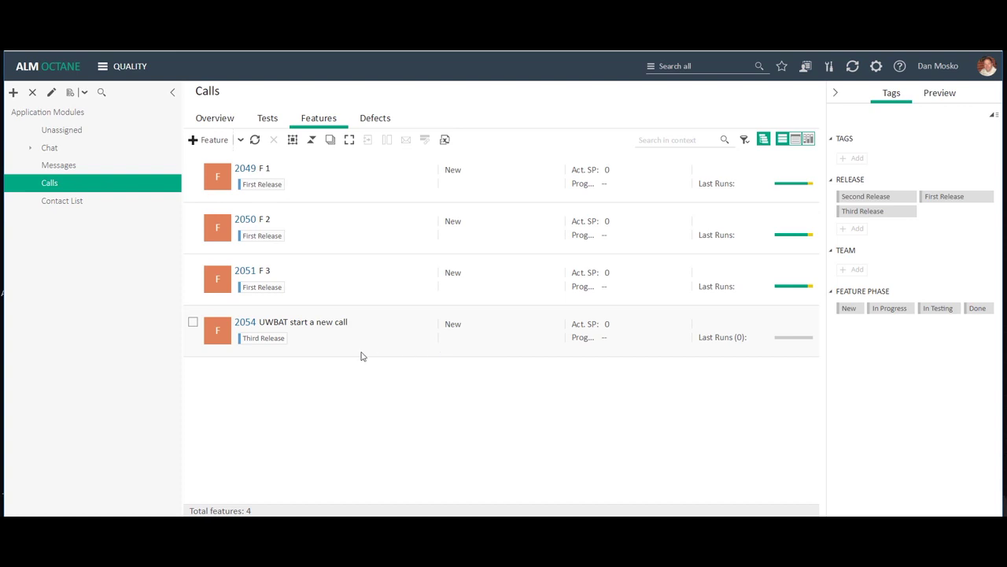
click(248, 323)
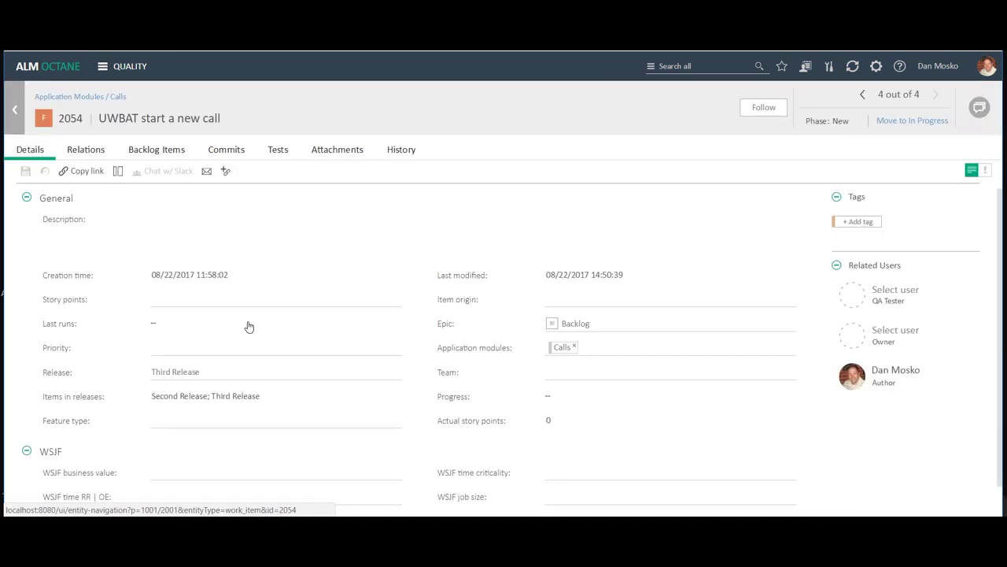
click(850, 301)
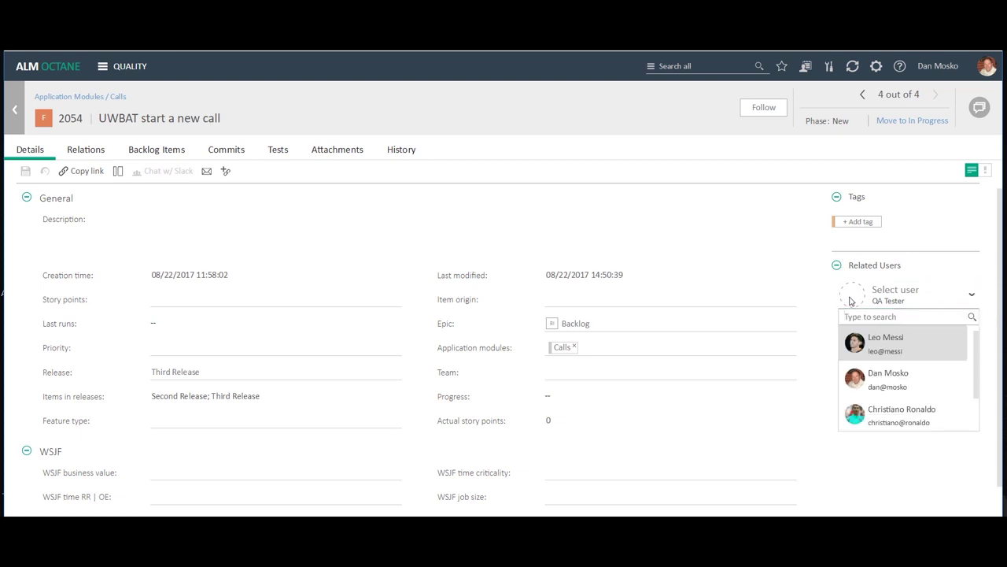
click(890, 384)
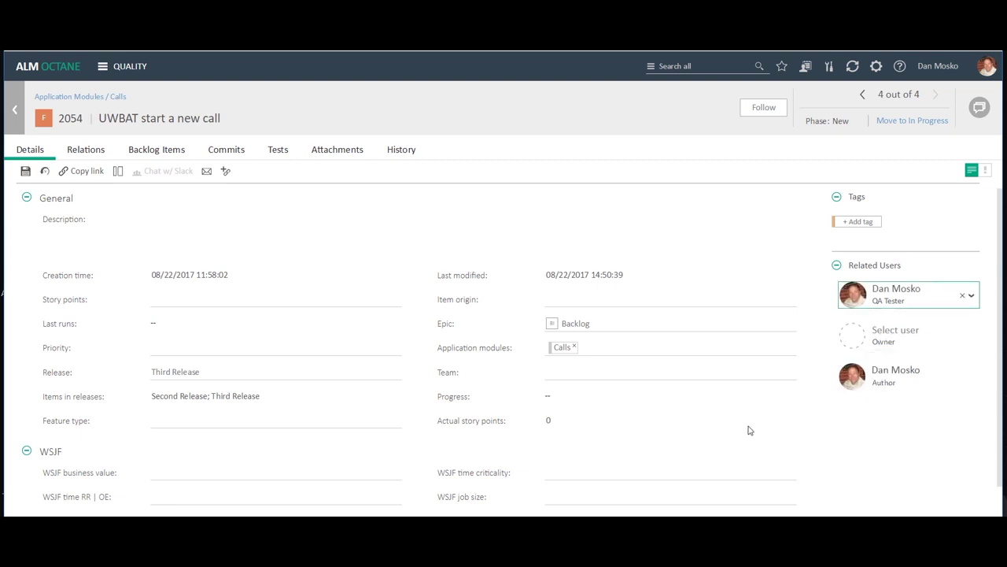
click(979, 107)
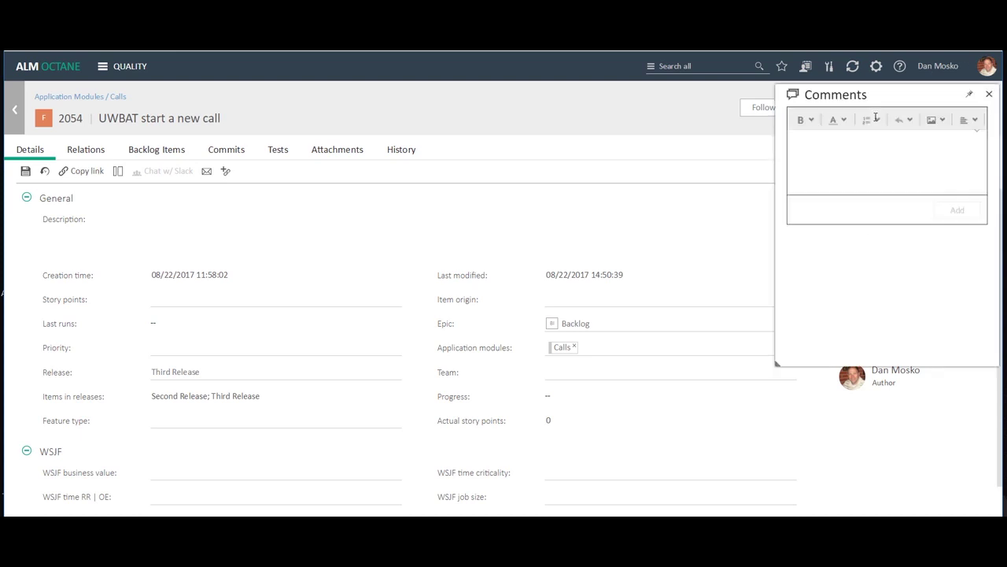
text(@)
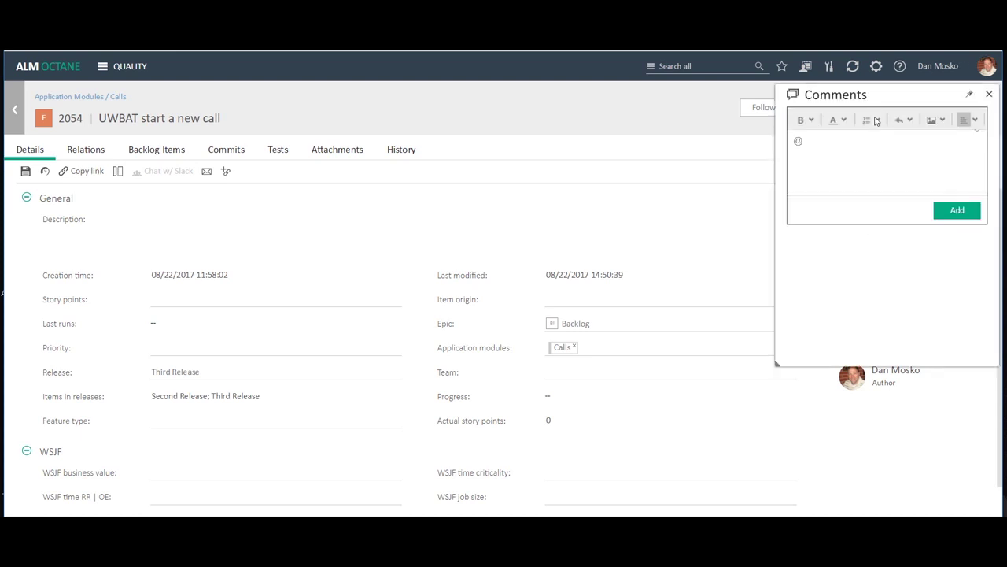
text(D)
key(Return)
text(please write tests)
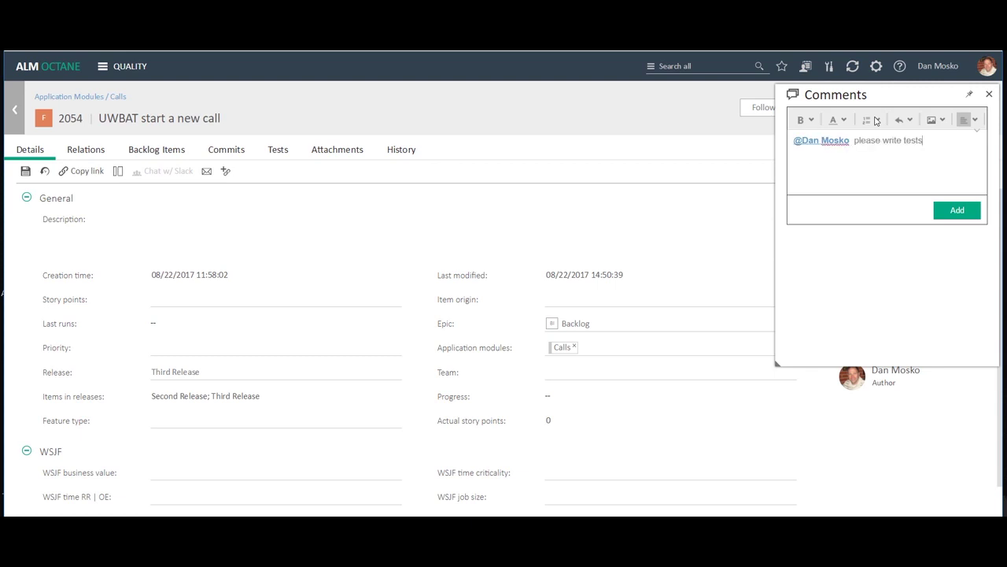
click(952, 211)
click(989, 95)
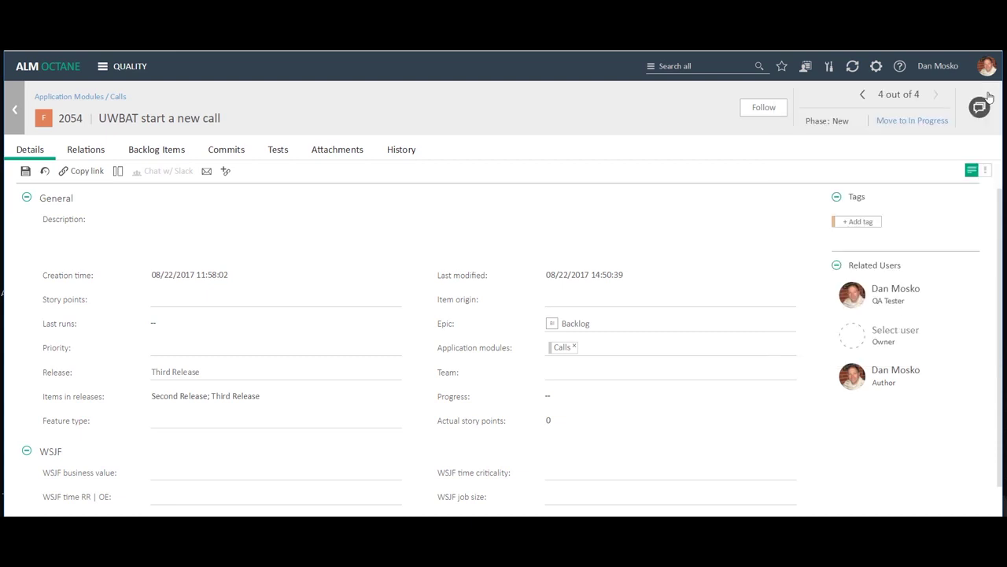
click(9, 115)
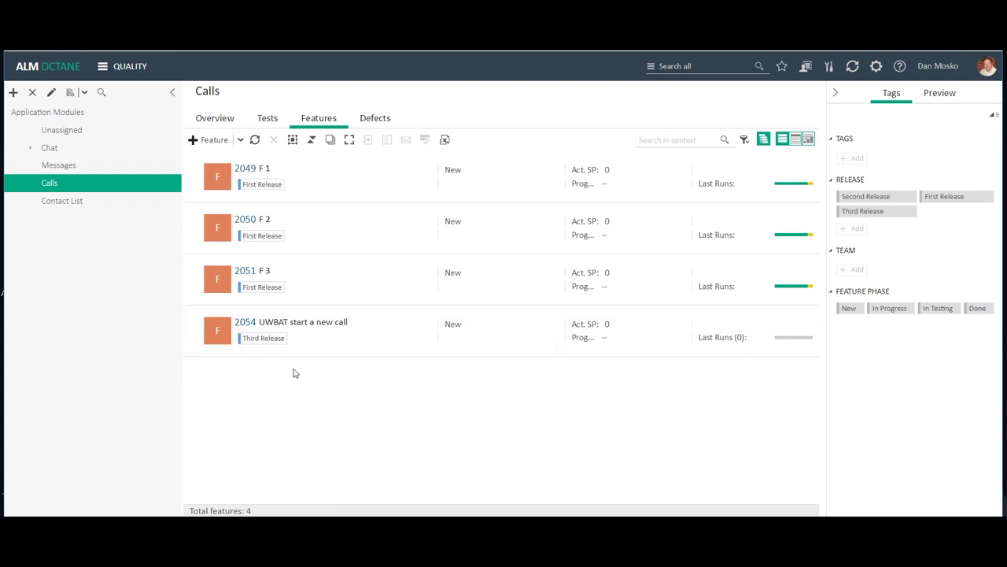
- Open feature 2054's Relations graph, view linked Requirement 2003 'calling functionality', then return
click(240, 324)
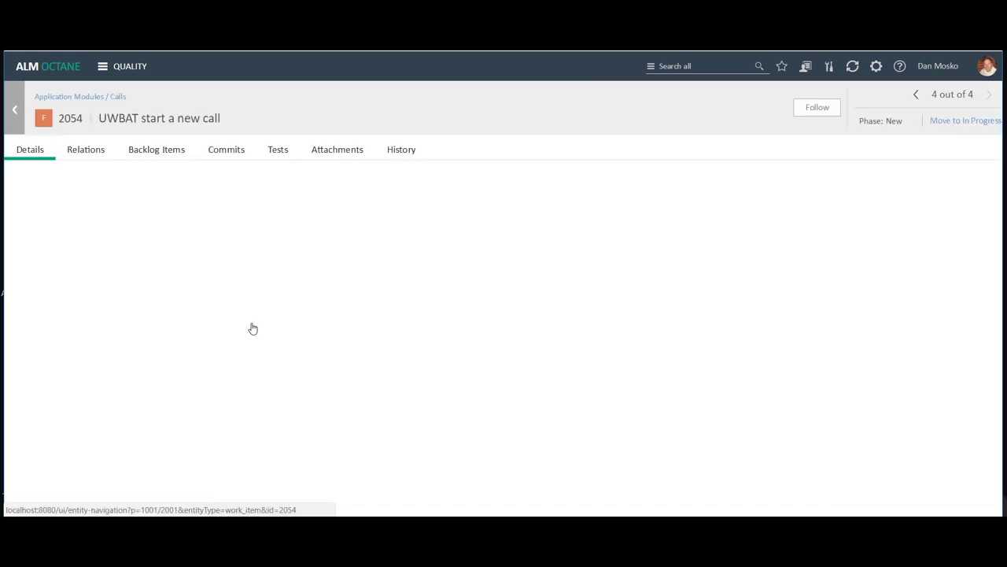
click(85, 150)
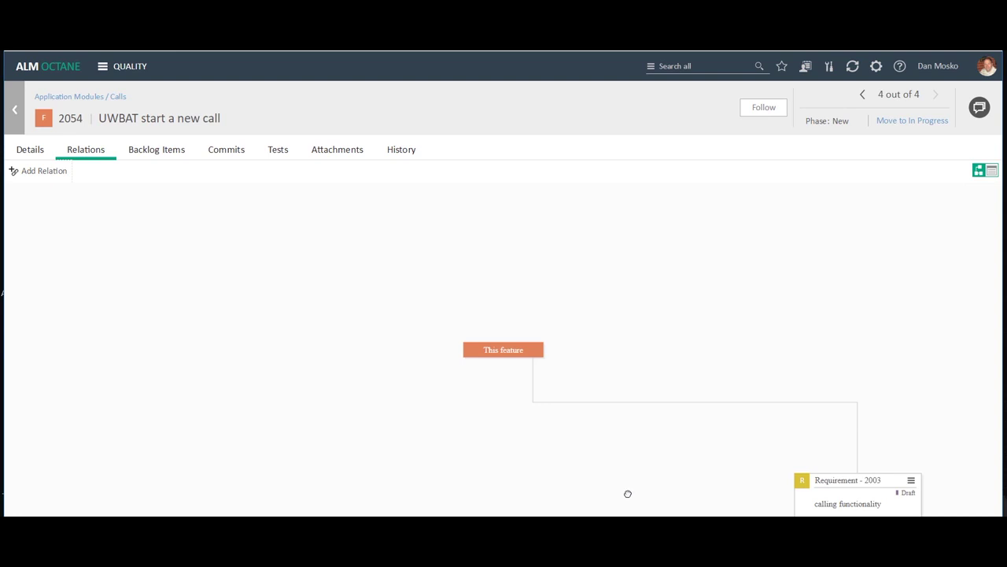
drag(630, 493, 540, 433)
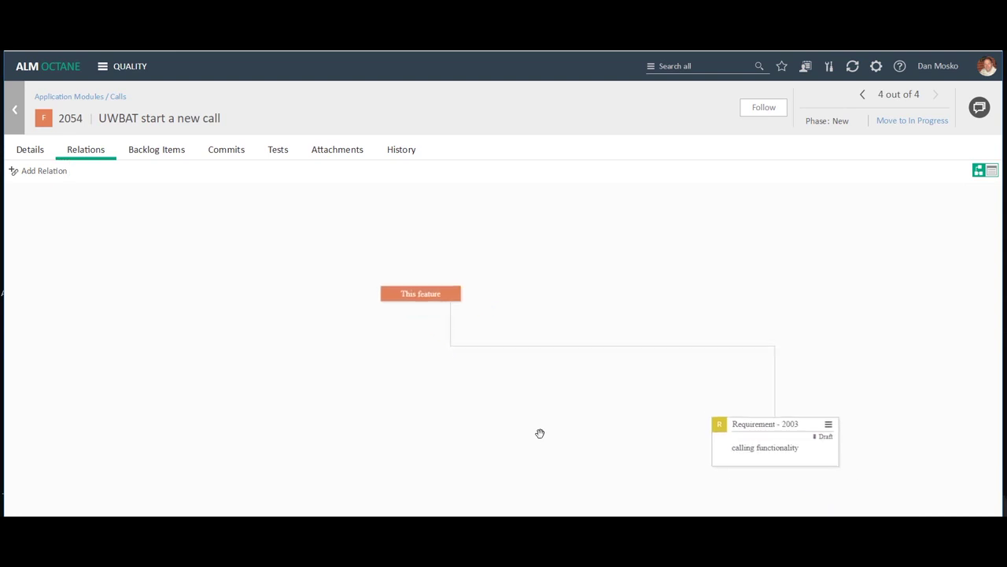
click(743, 426)
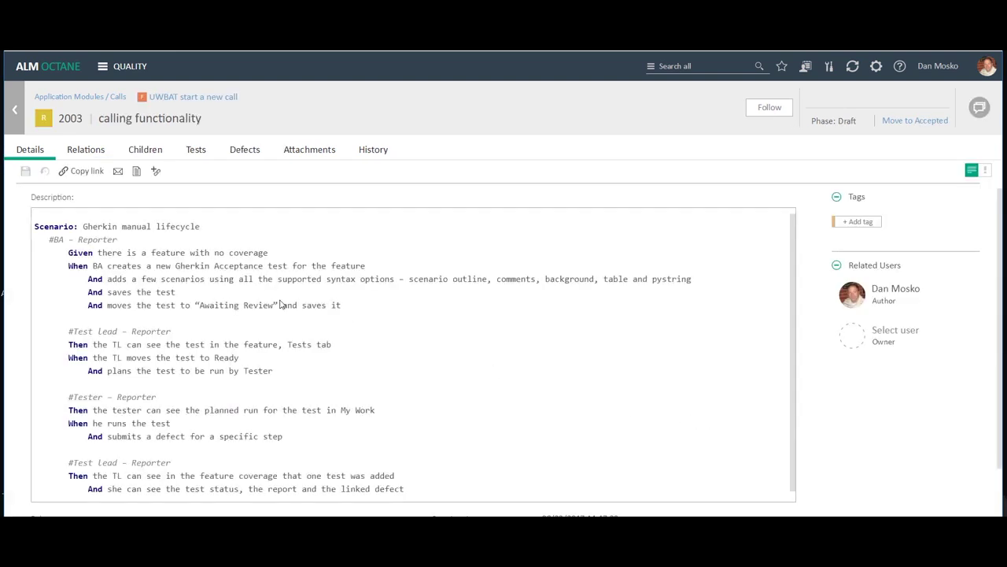
scroll(199, 287, down, 1)
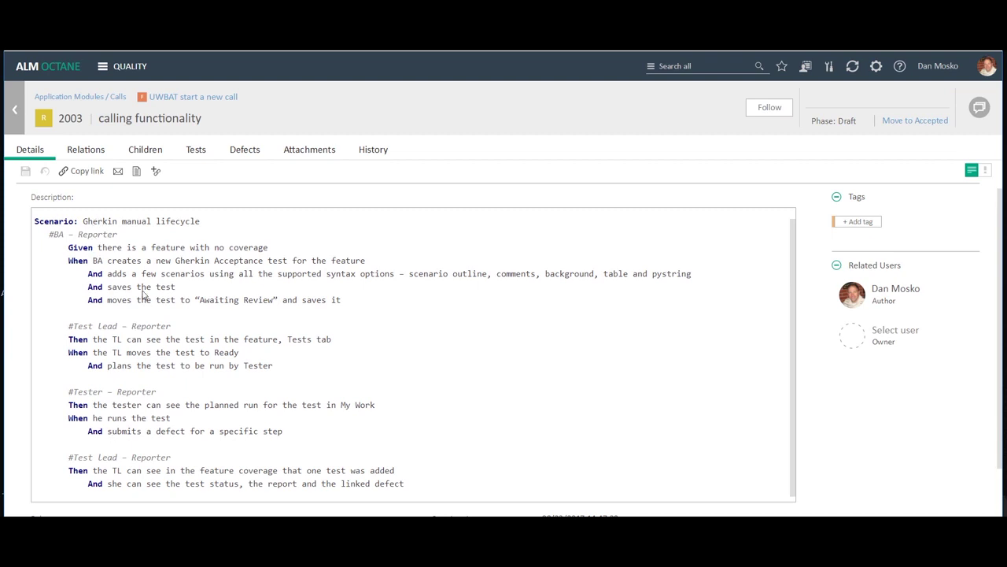
click(14, 109)
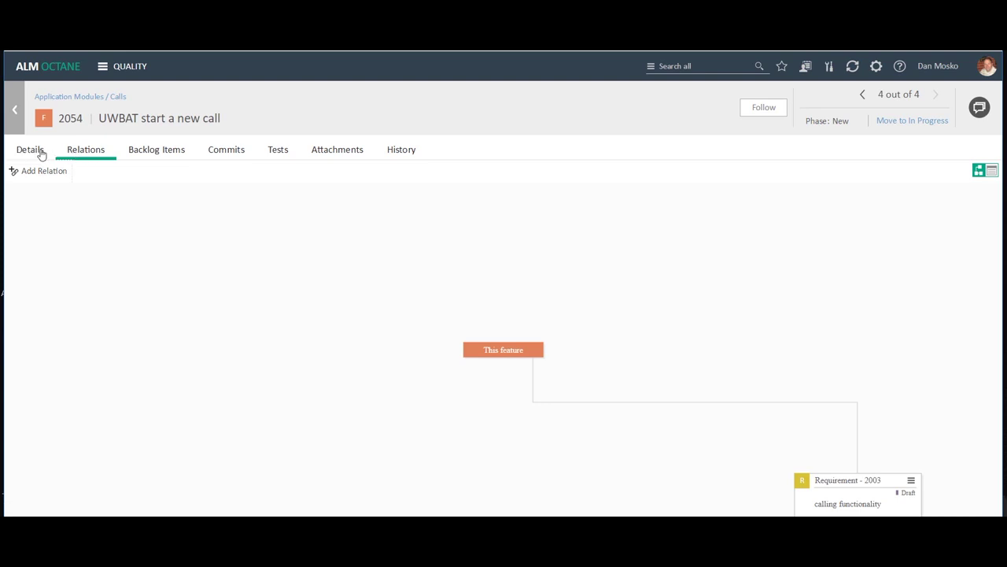
- Add a manual test named 'new test' from feature 2054's Tests tab and open it for editing
click(272, 155)
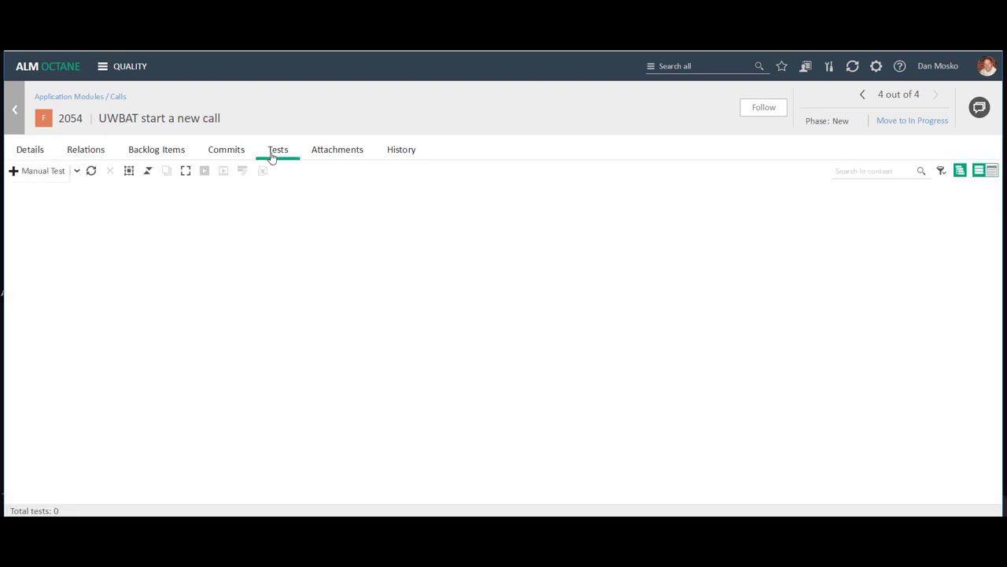
click(21, 173)
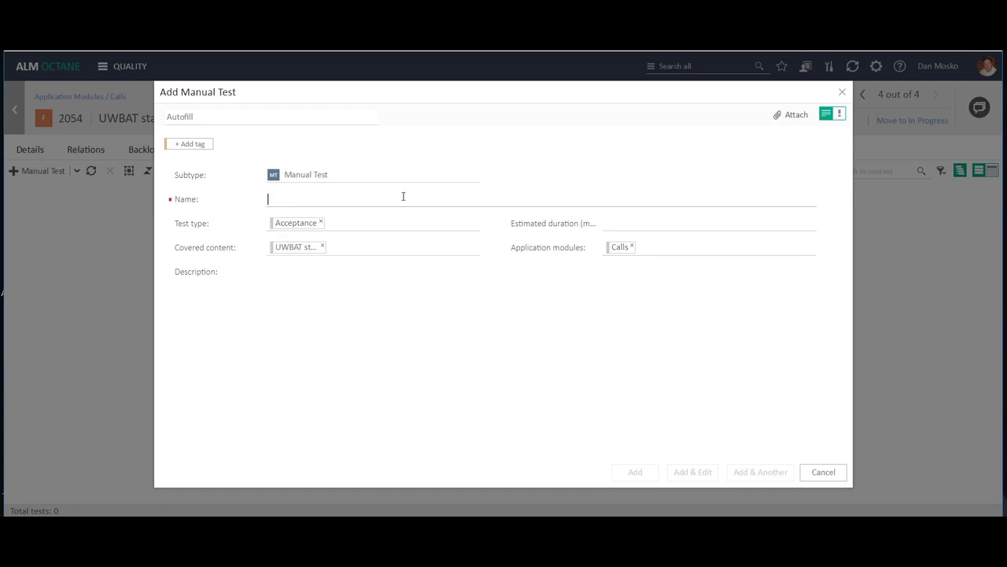
text(new test)
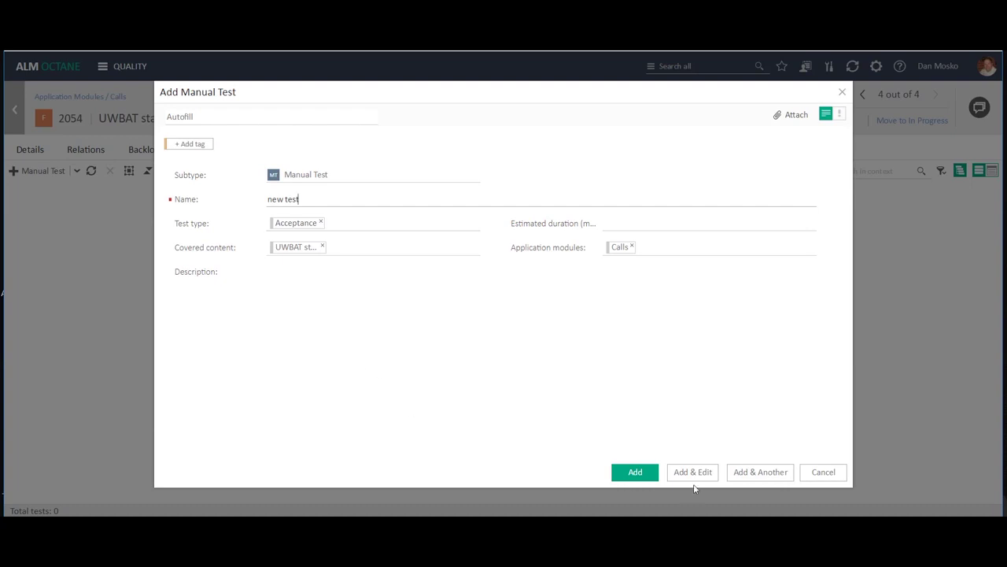
click(698, 475)
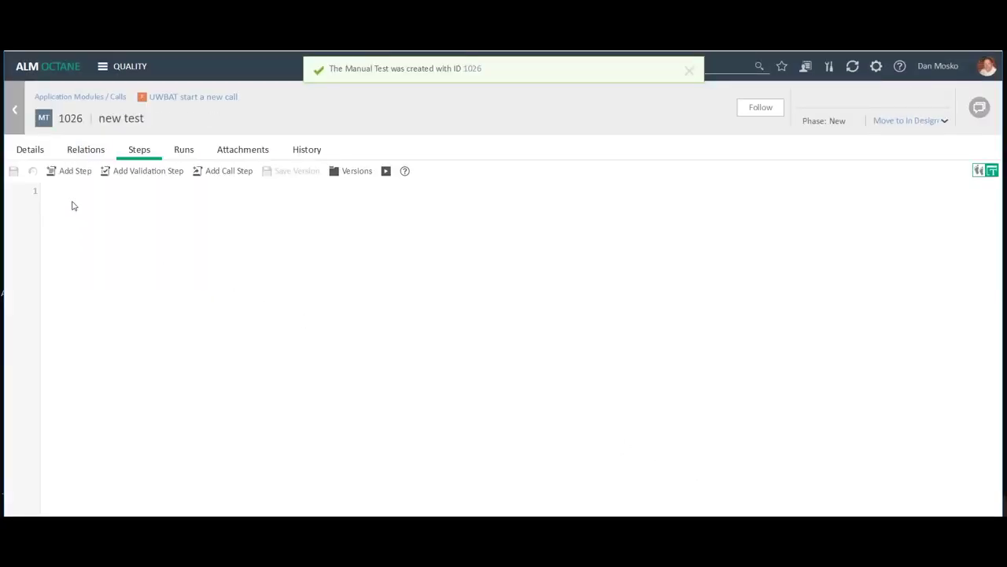
- Add steps 'check', 'when i click' and validation '?ok' to test 1026, save, and return to feature 2054
click(72, 174)
click(72, 174)
click(114, 181)
click(101, 187)
text(check)
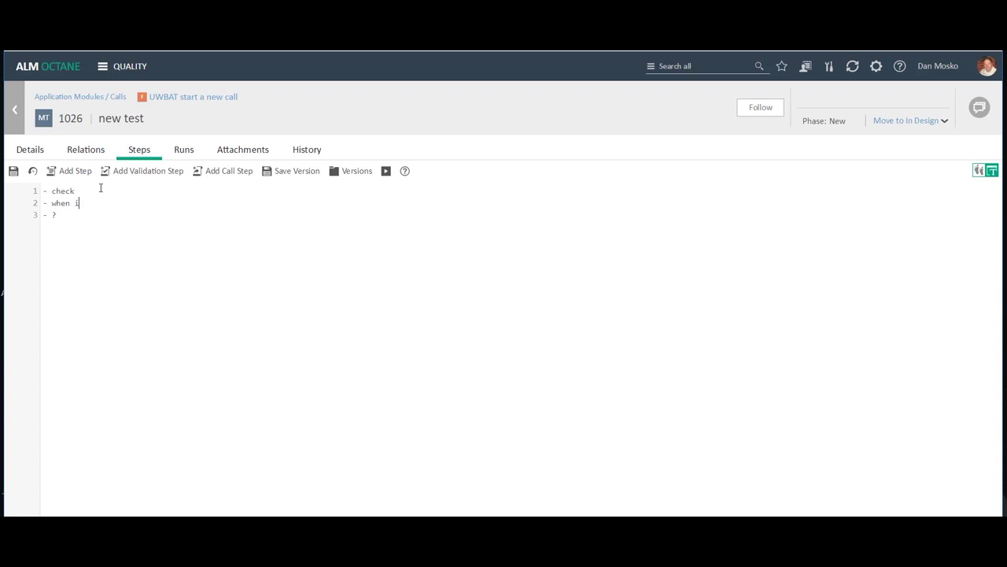
text(cli)
click(14, 170)
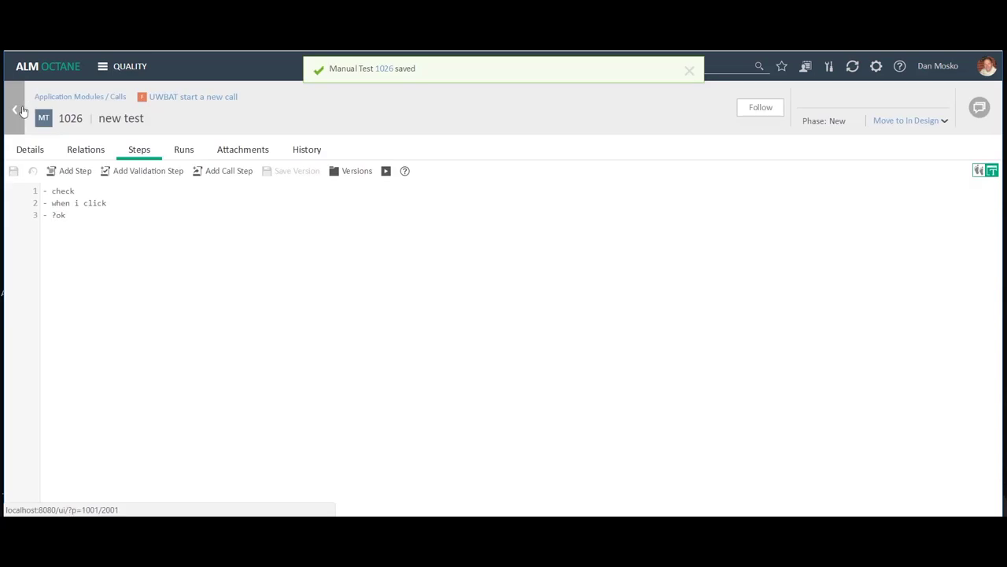
click(19, 110)
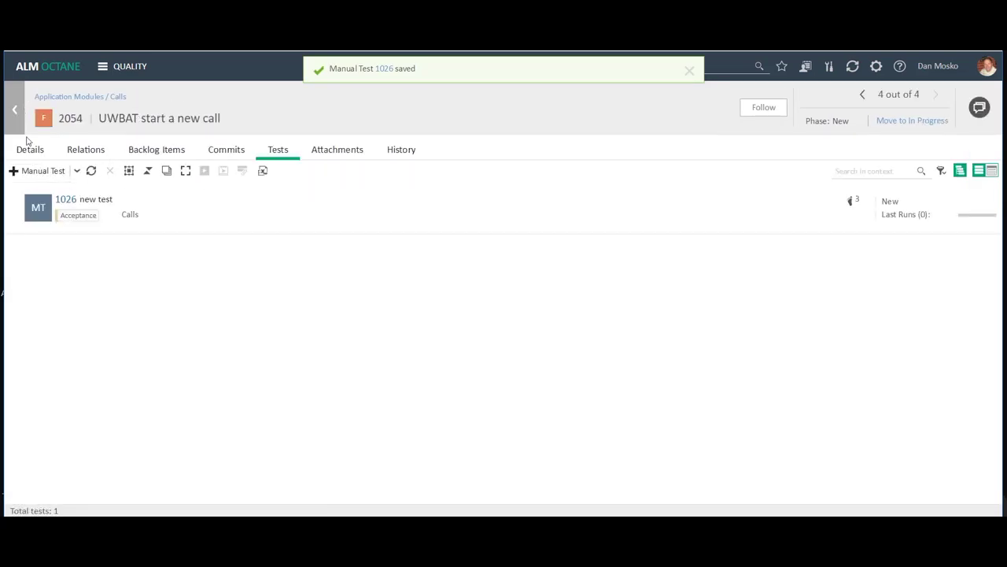
- Reopen feature 2054's Tests tab to confirm test 1026 is listed, then go back to the features list
click(16, 110)
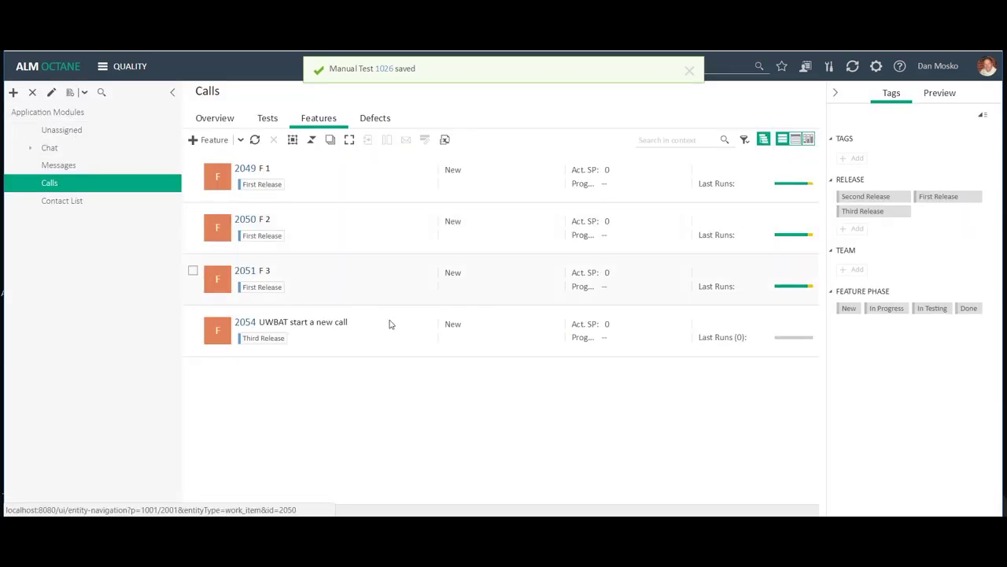
click(245, 324)
click(274, 152)
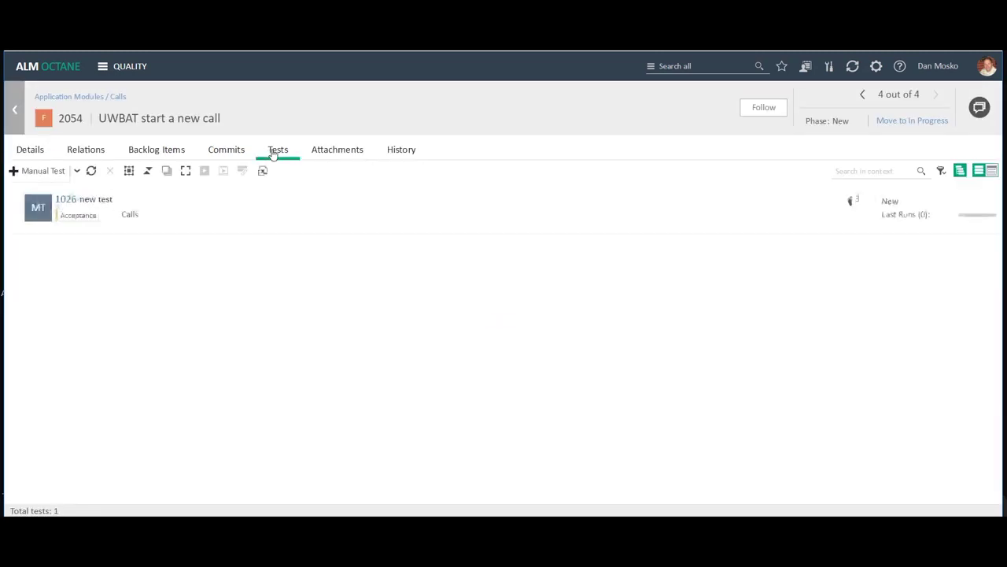
key(alt+Left)
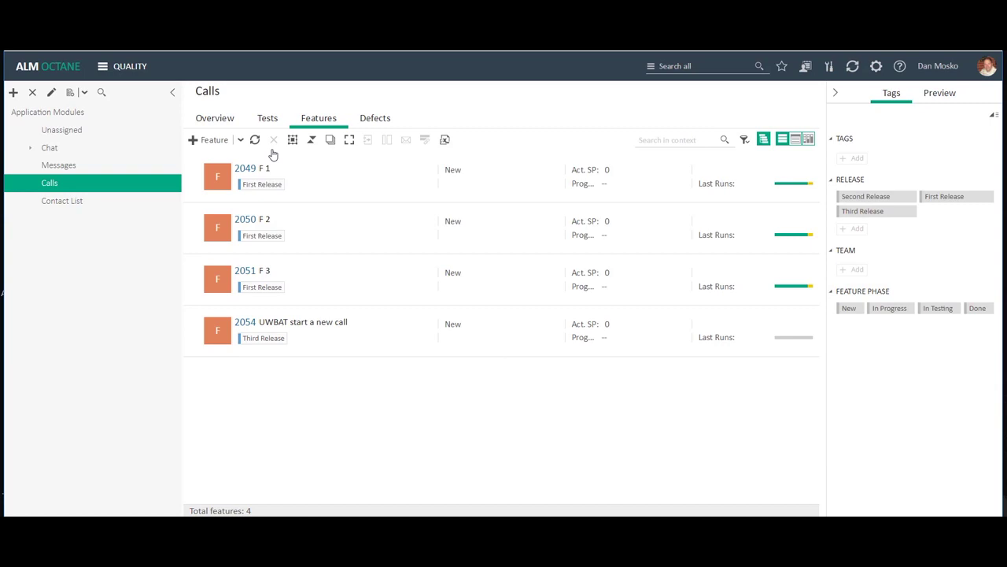
- Switch to the Calls Overview and check the Tests by Covered content chart for the UWBAT test
click(215, 118)
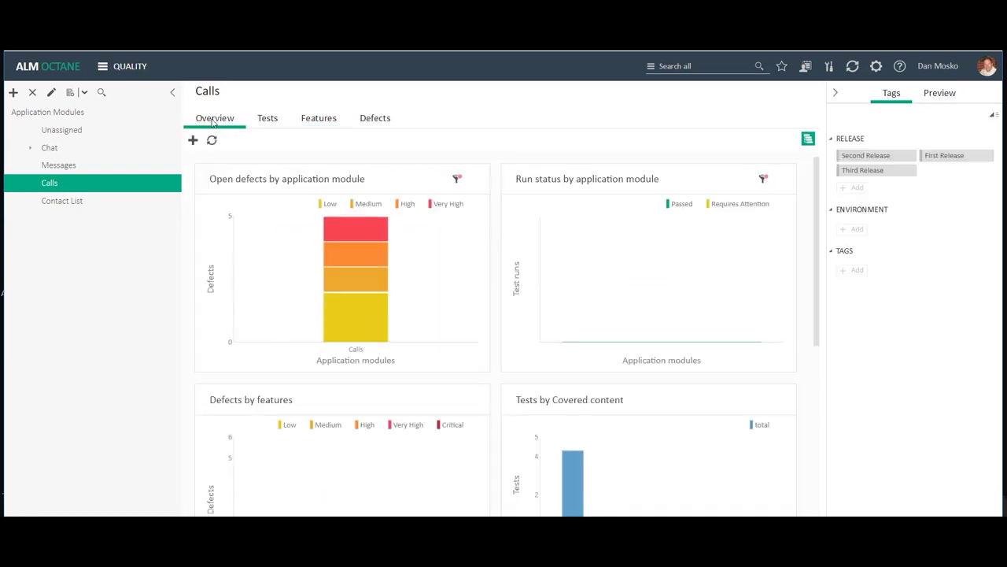
scroll(520, 438, down, 1)
scroll(520, 438, down, 3)
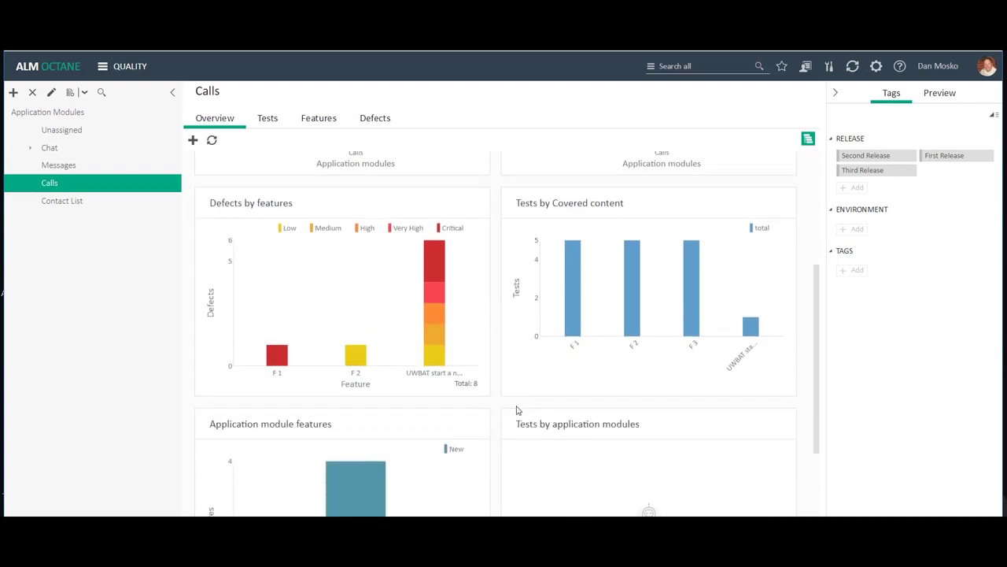
scroll(514, 412, up, 1)
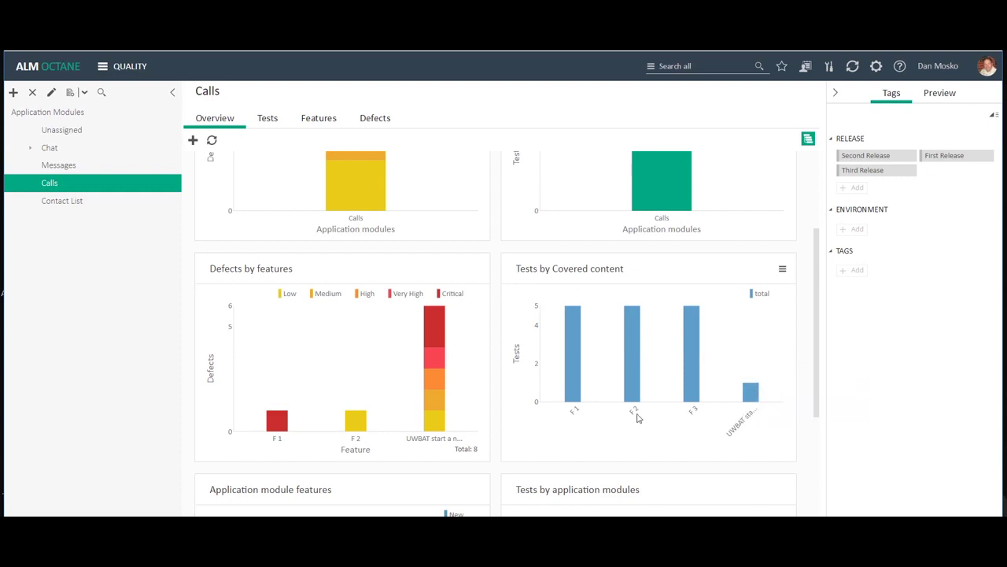
scroll(394, 373, up, 3)
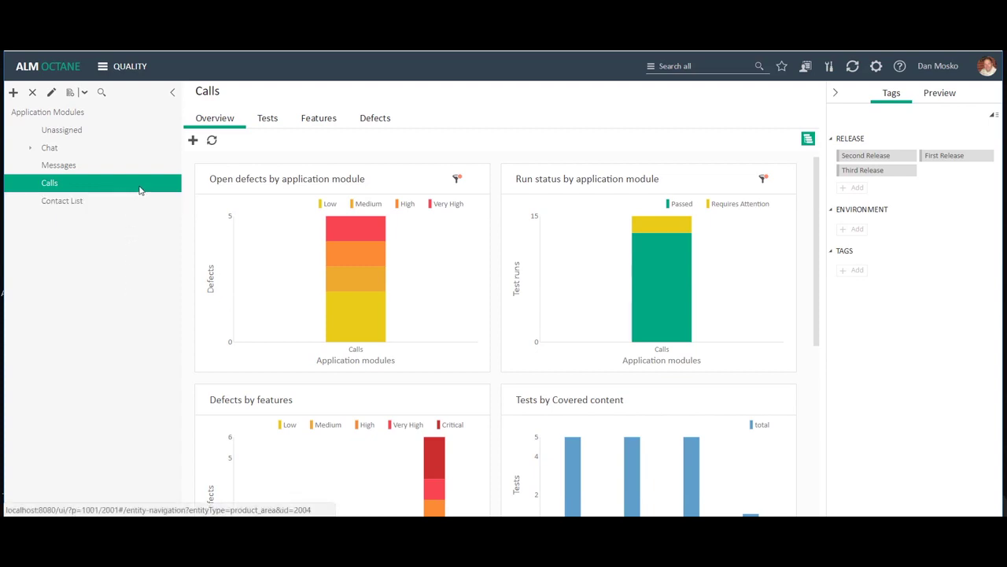
- Browse the Calls Tests, Features, Defects and Overview tabs, then return to the Home page
click(274, 123)
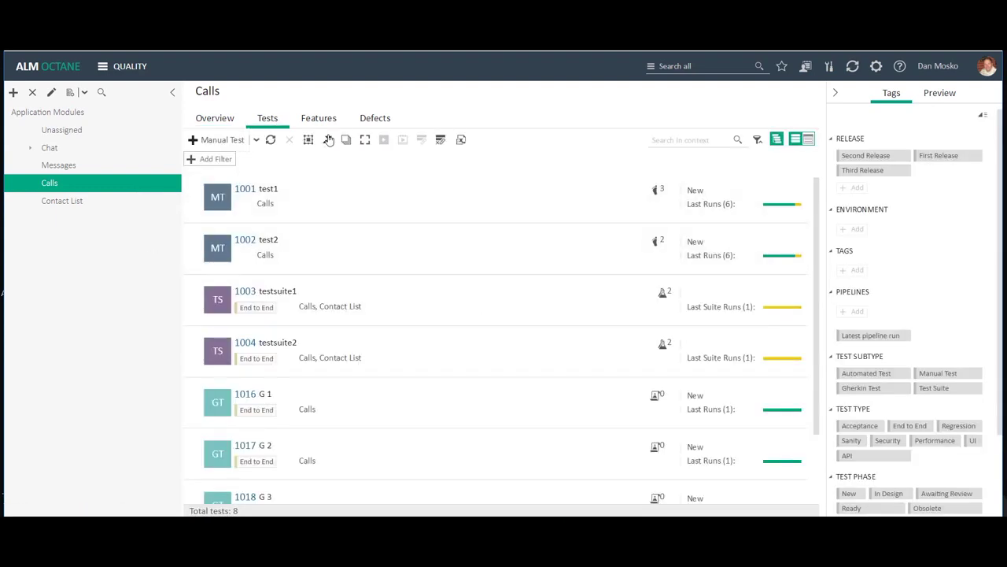
click(331, 124)
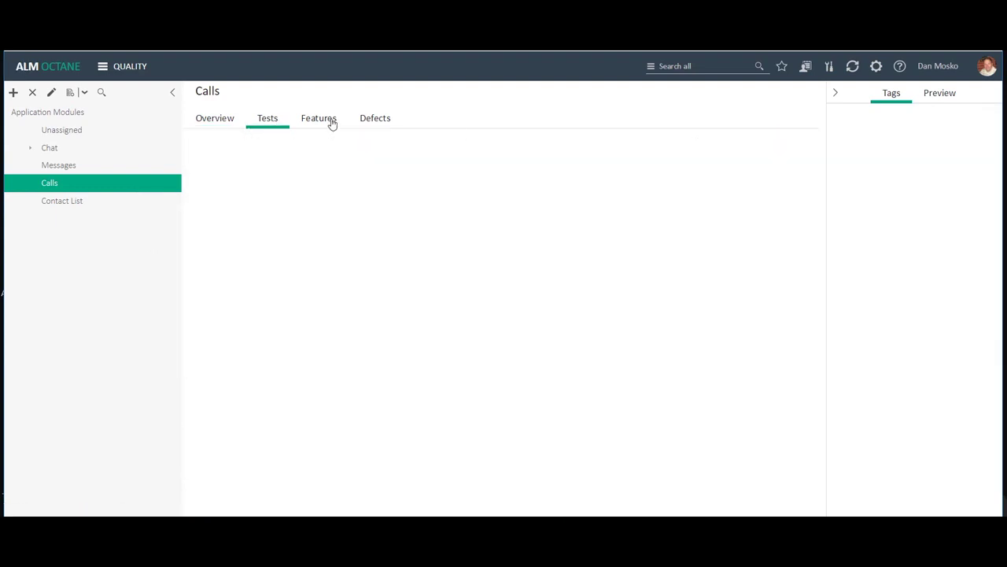
click(381, 122)
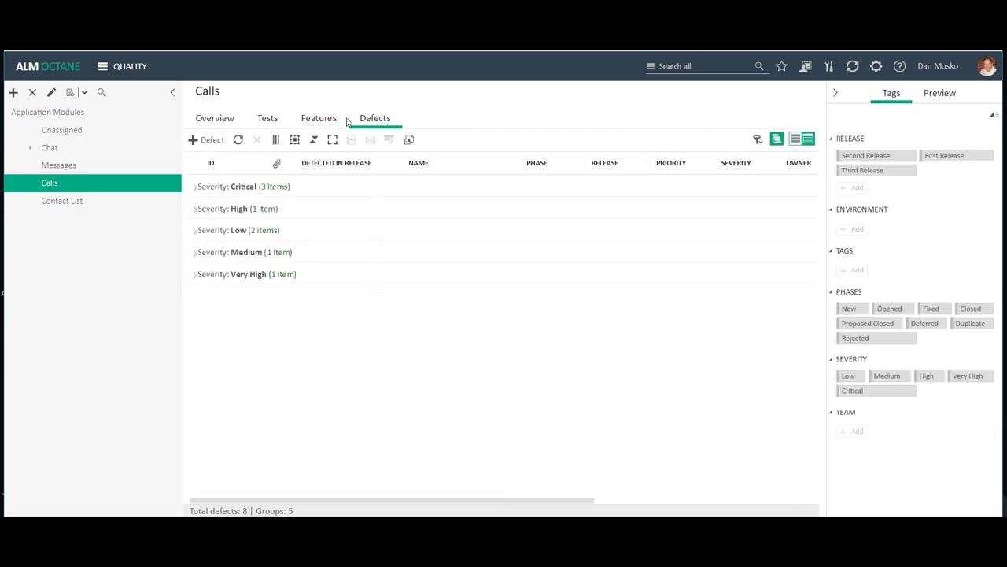
click(224, 118)
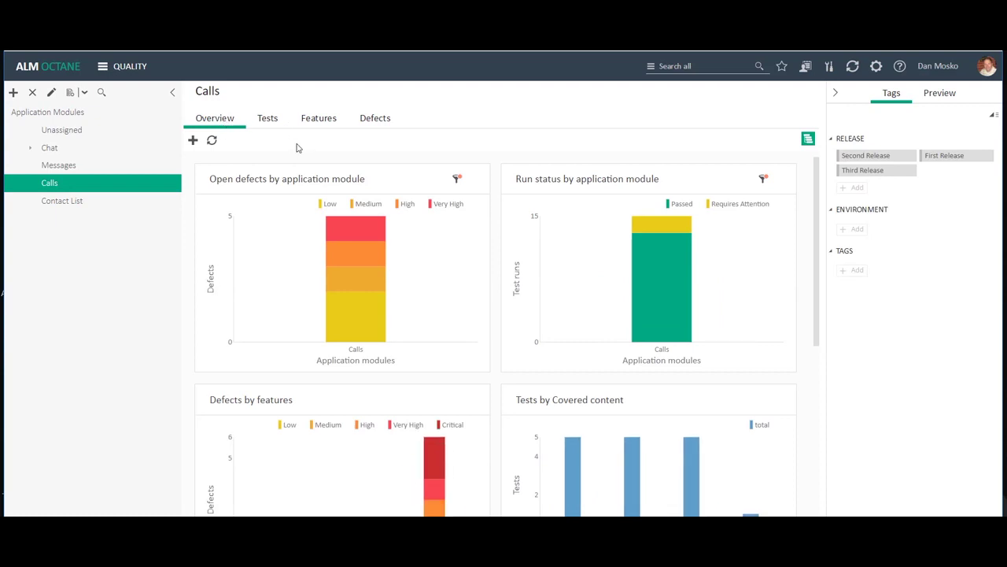
click(56, 117)
click(65, 69)
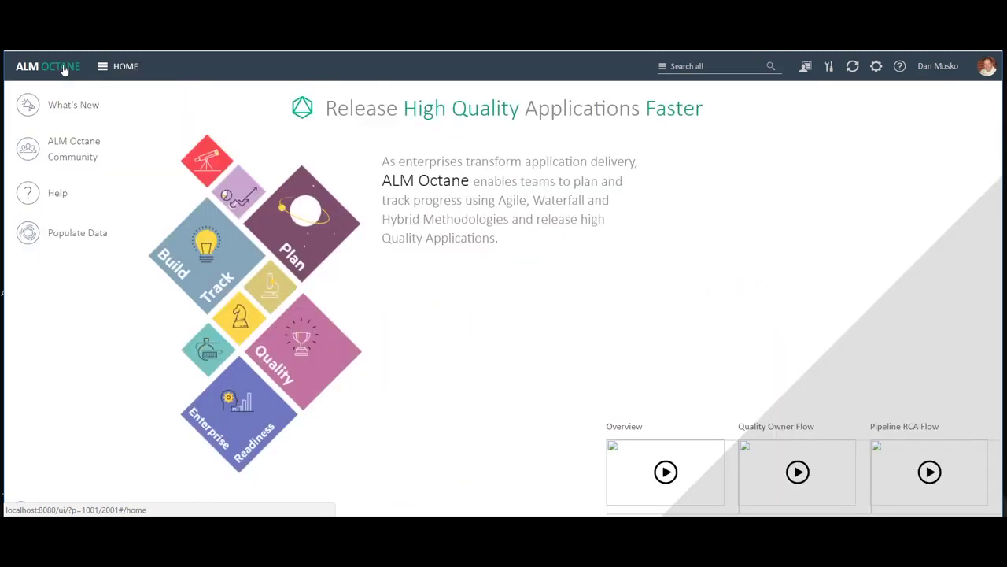